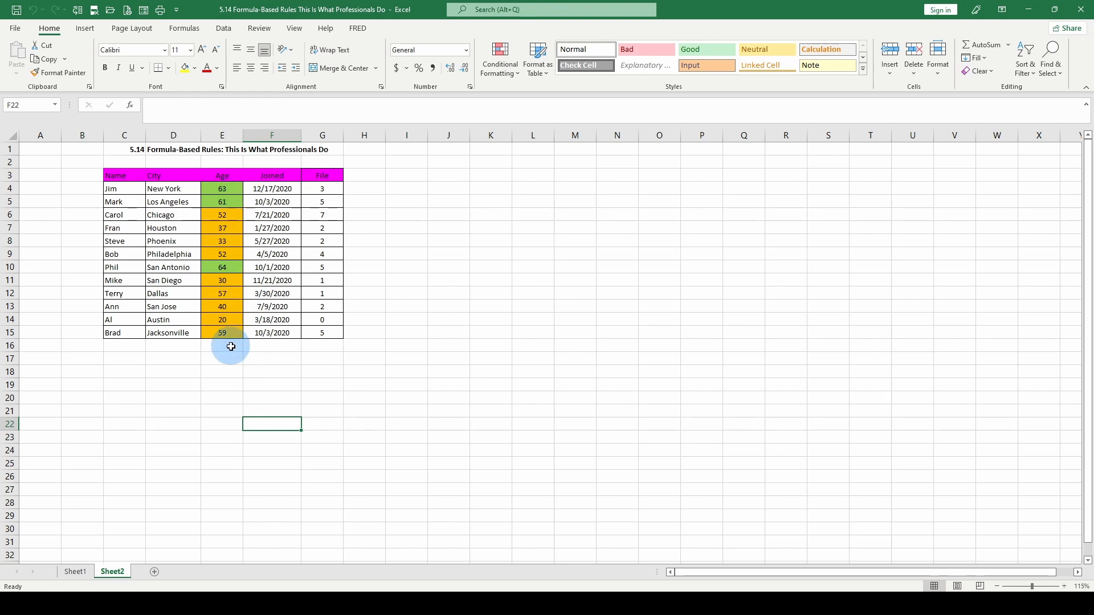
- Select E4:E15 and delete the three rules =E4<=30, =E4<=59 and =E4>=60
click(230, 186)
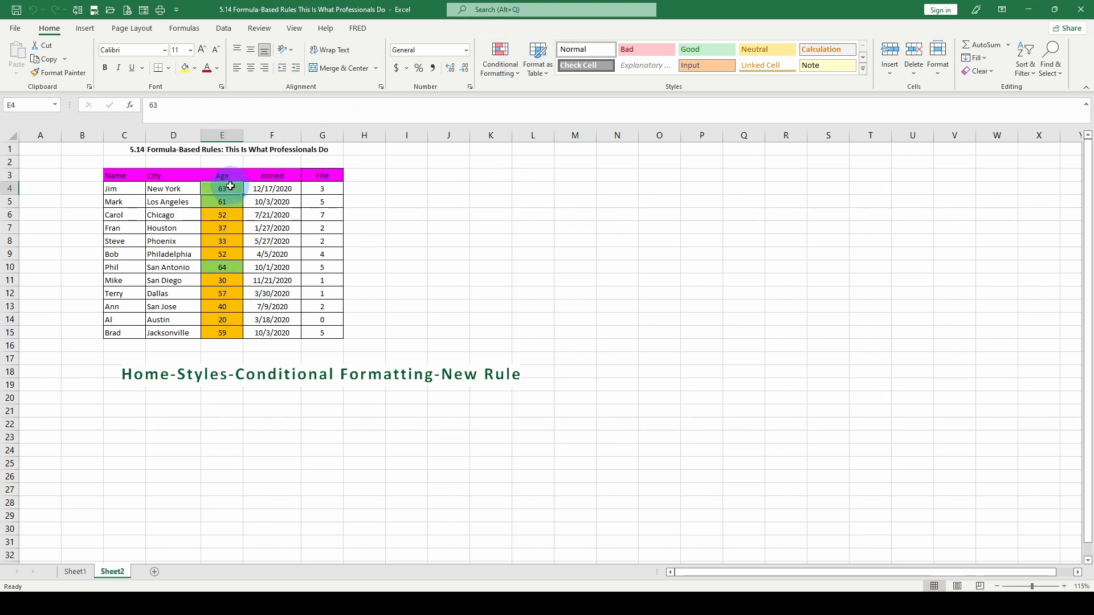
drag(231, 187, 221, 334)
click(501, 62)
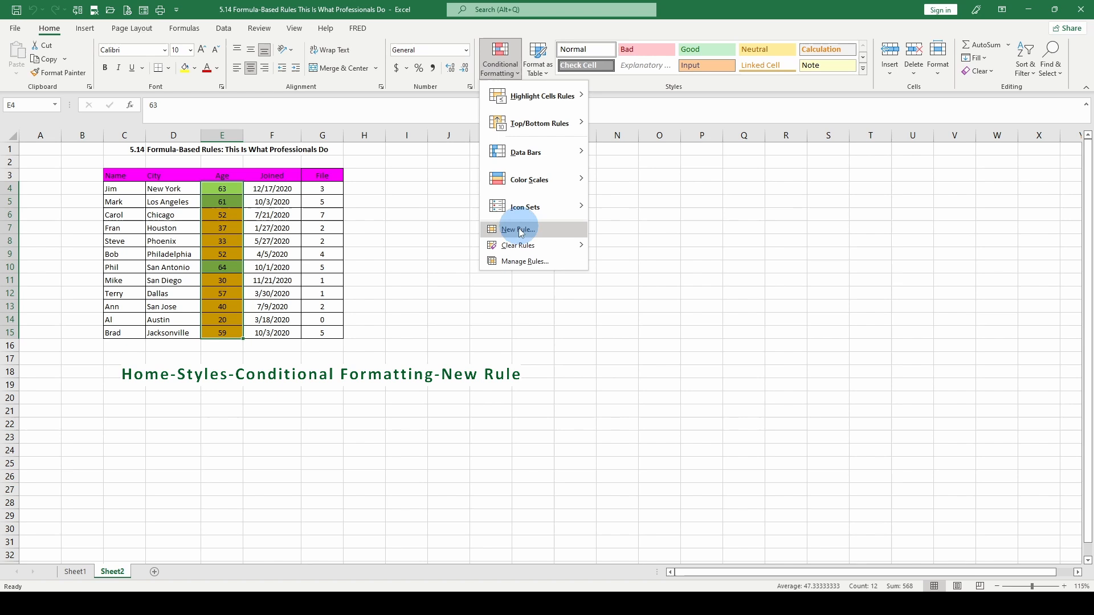
click(503, 262)
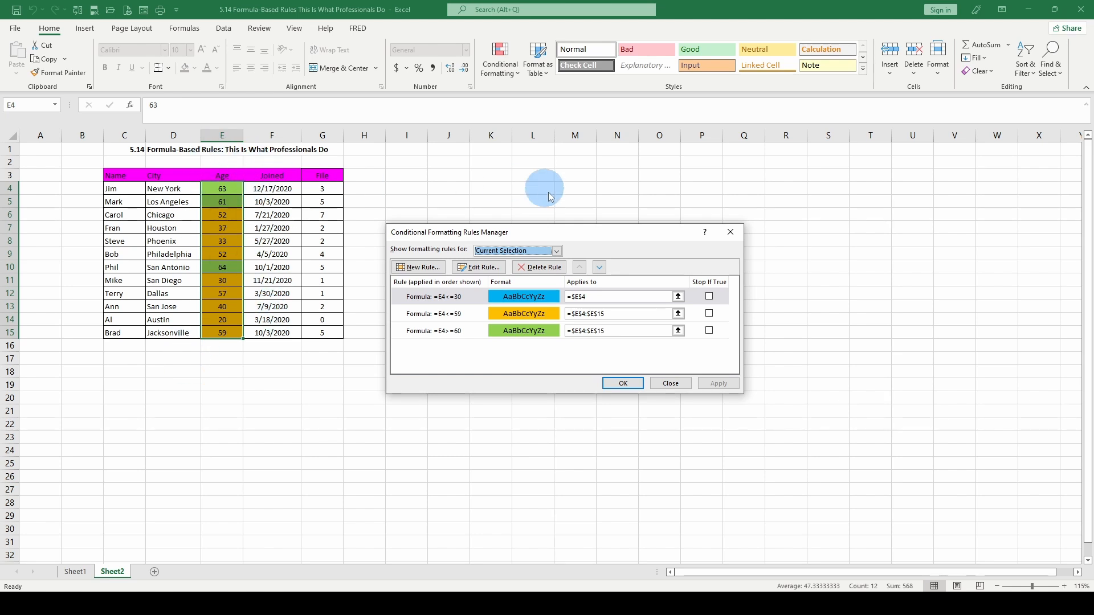
click(550, 272)
click(542, 271)
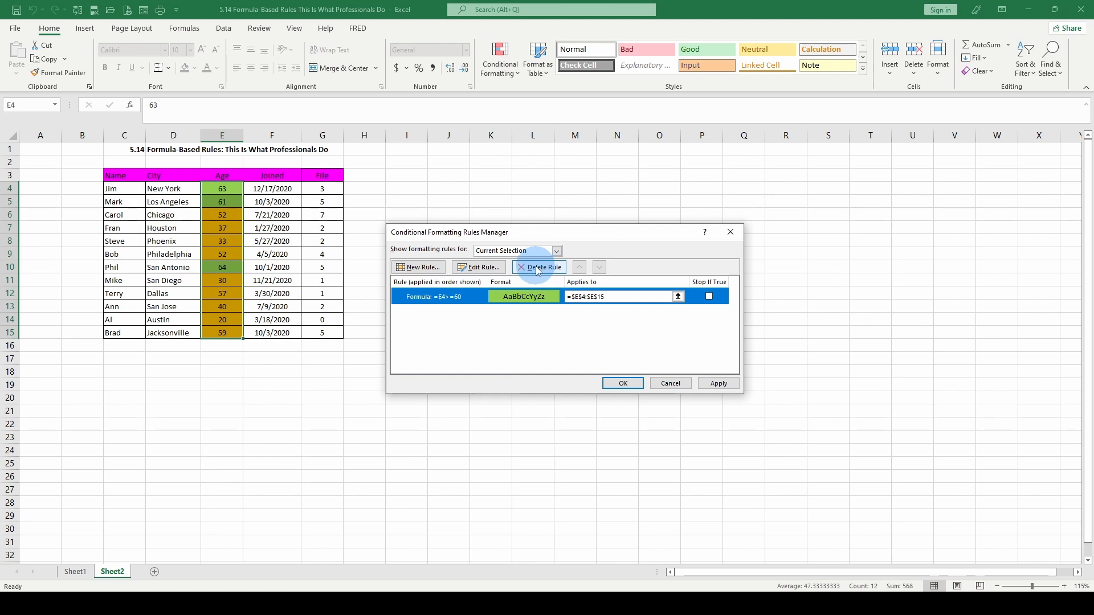
click(539, 272)
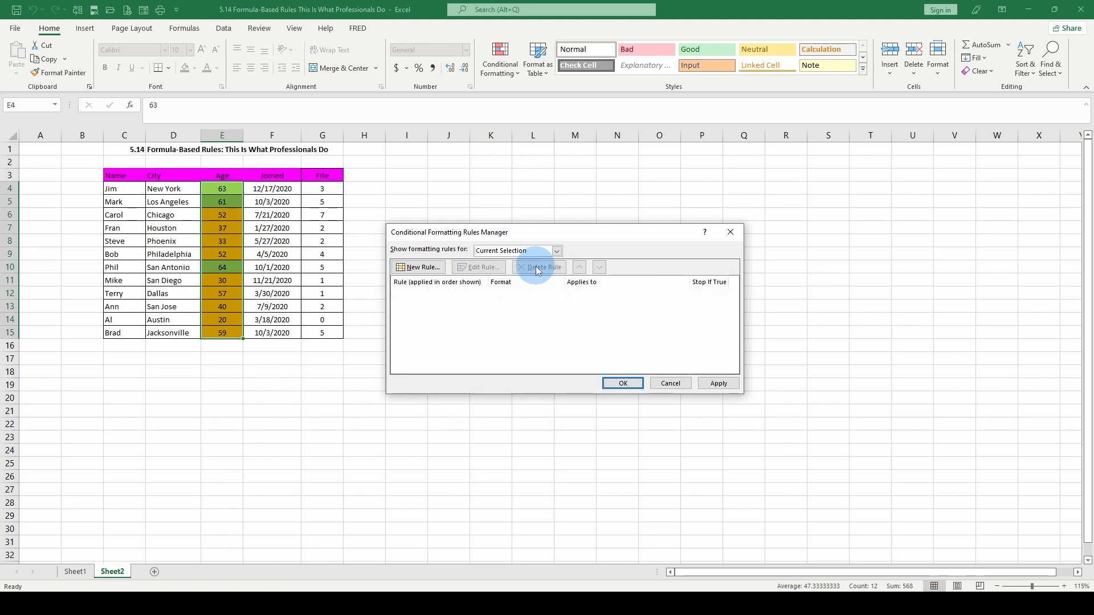
click(624, 383)
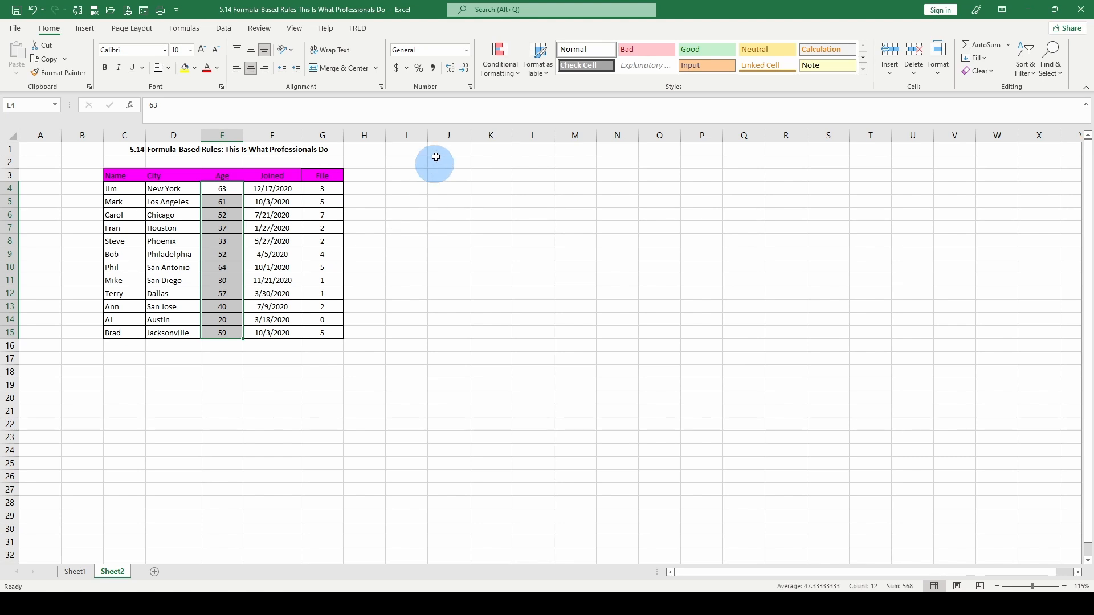
- Start a new formula-based rule and enter =E4>=60 with a relative E4 reference
click(506, 77)
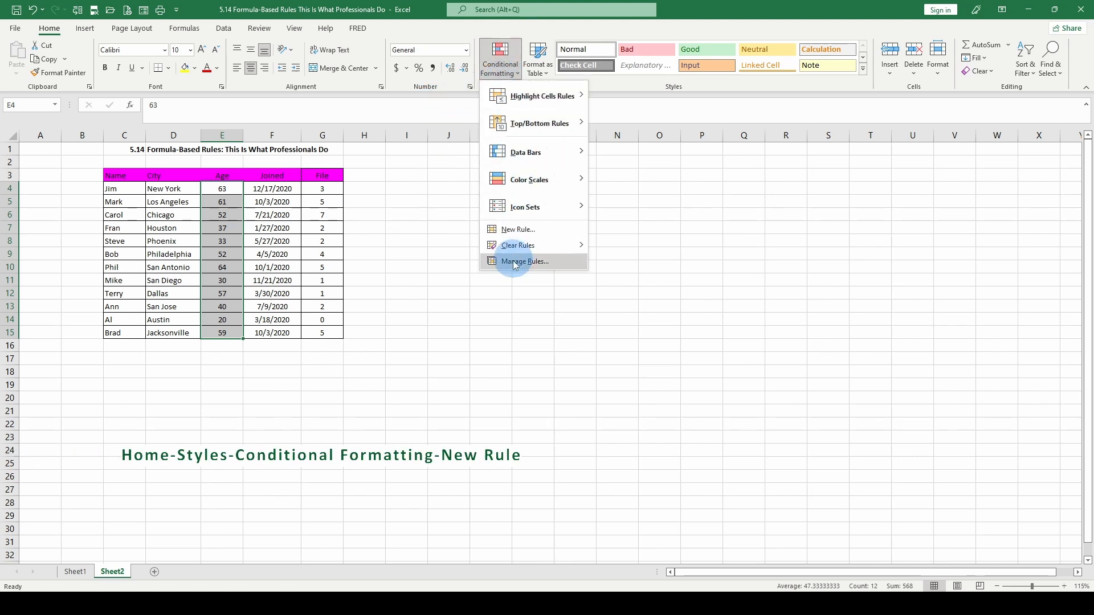
click(516, 230)
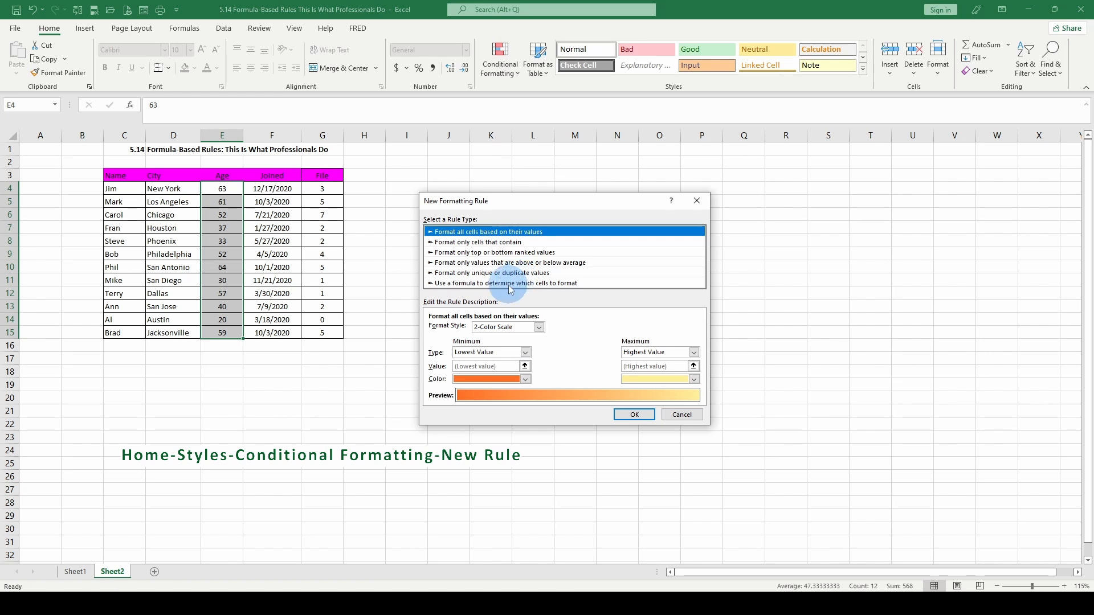
click(521, 283)
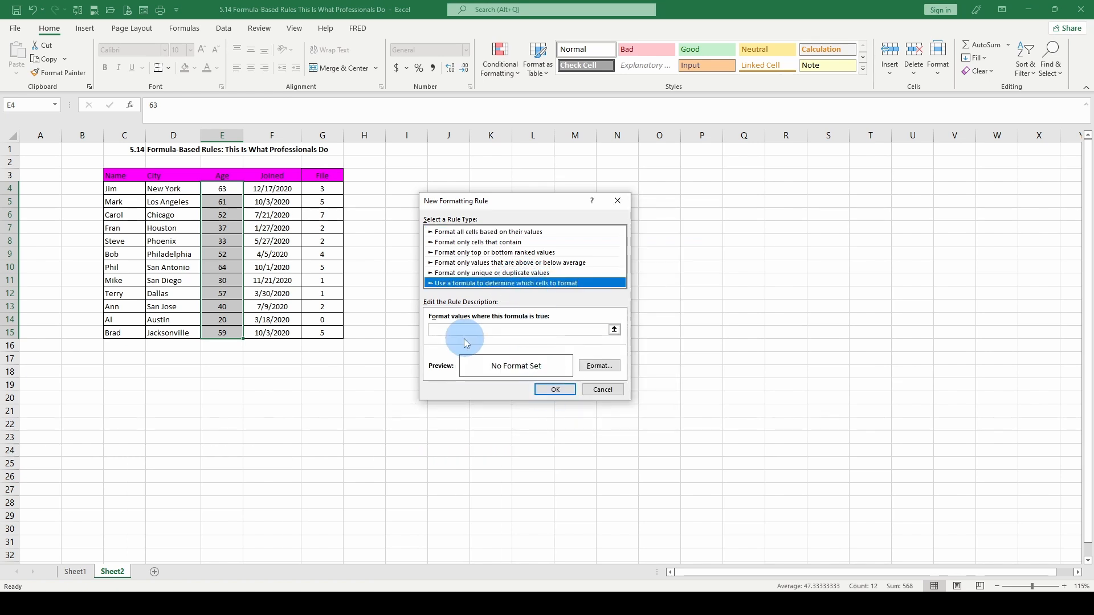
click(445, 330)
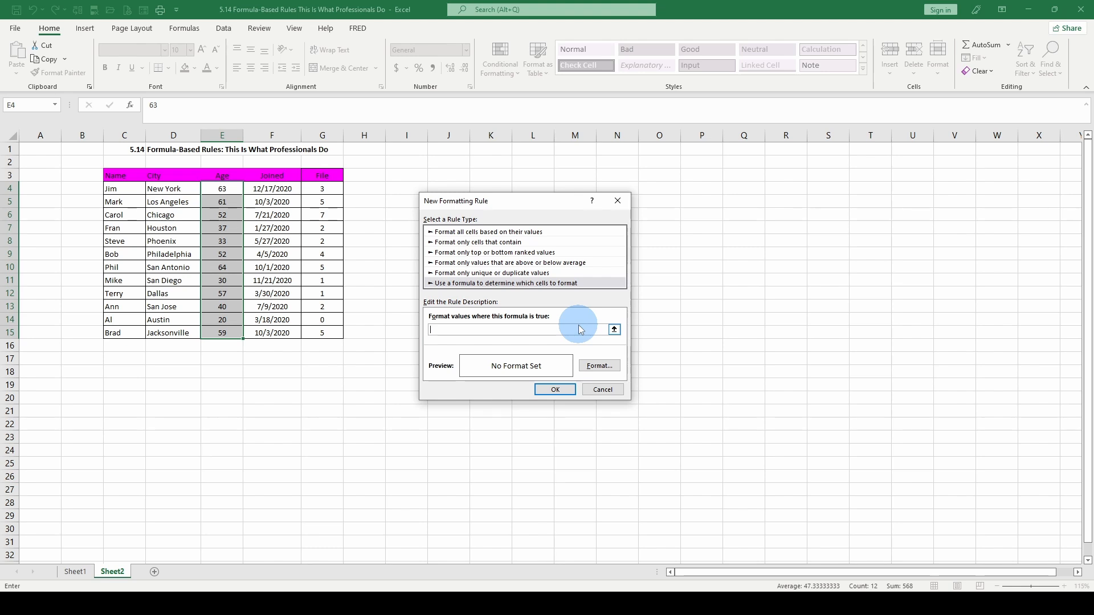
text(=)
click(219, 189)
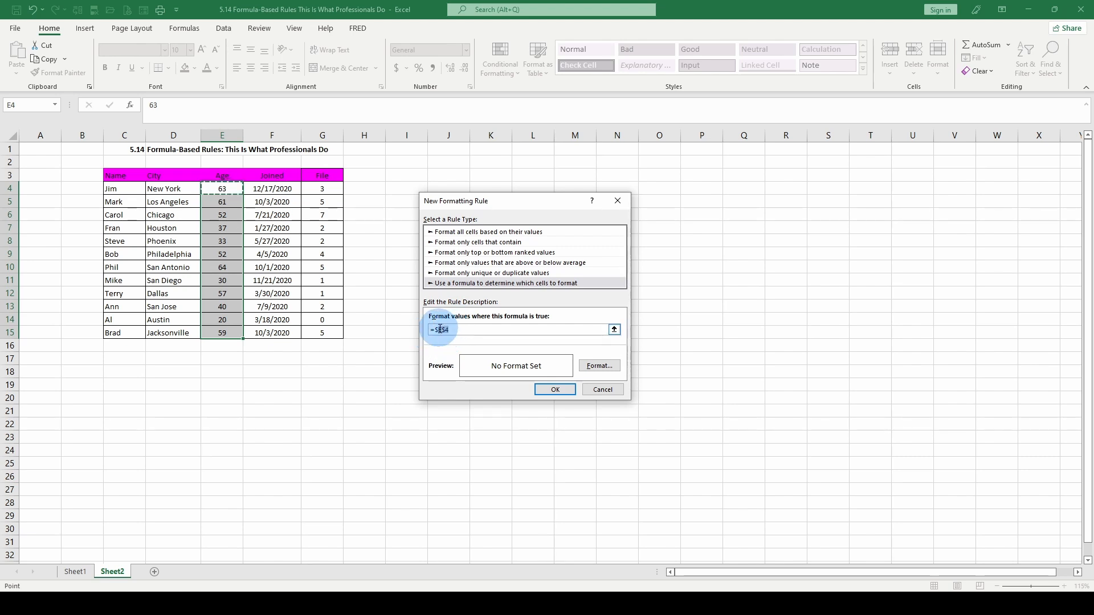
drag(454, 329, 422, 331)
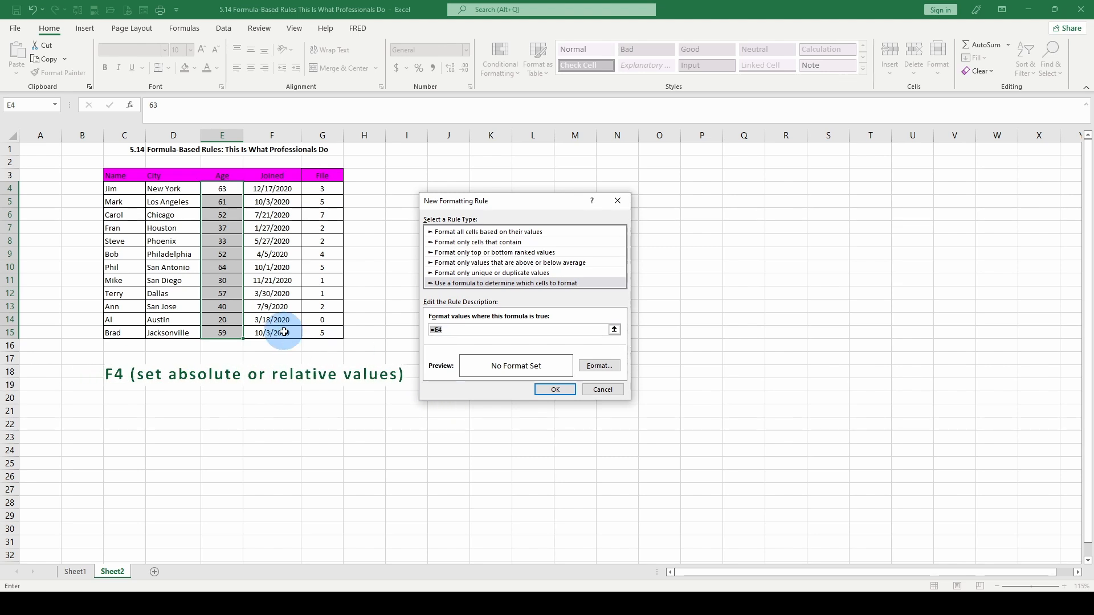
click(449, 330)
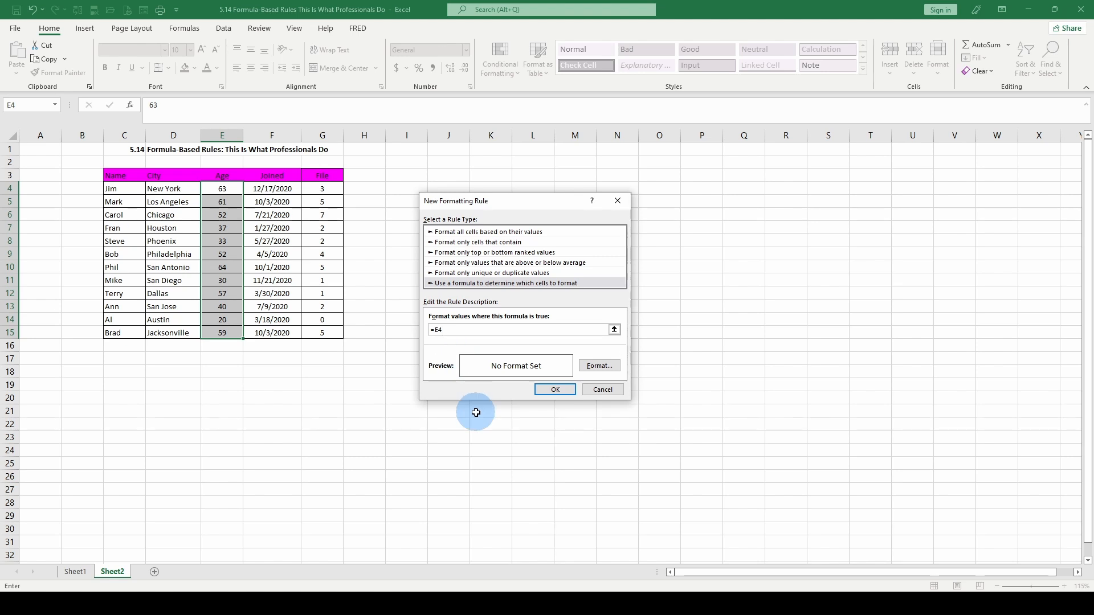
text(>=60)
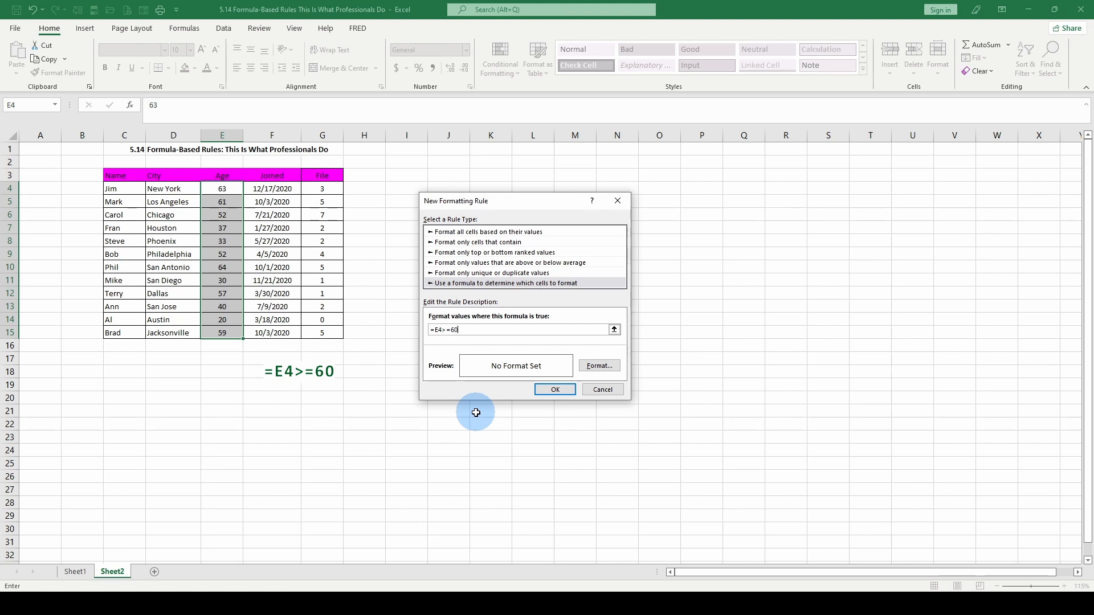
- Give the rule a light green fill and apply it to the ages
click(599, 365)
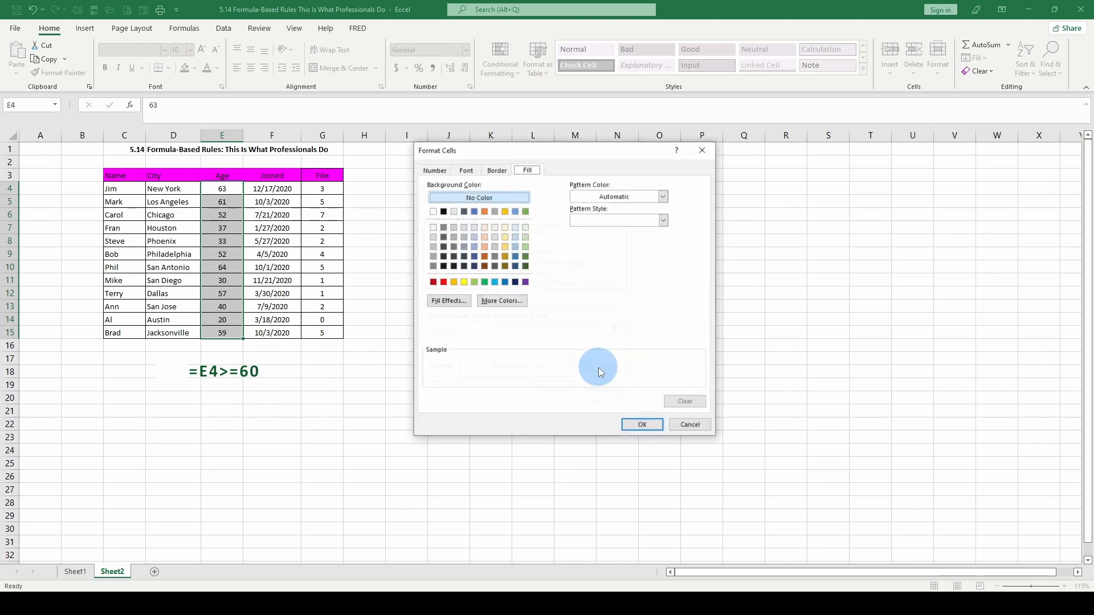
click(475, 282)
click(636, 428)
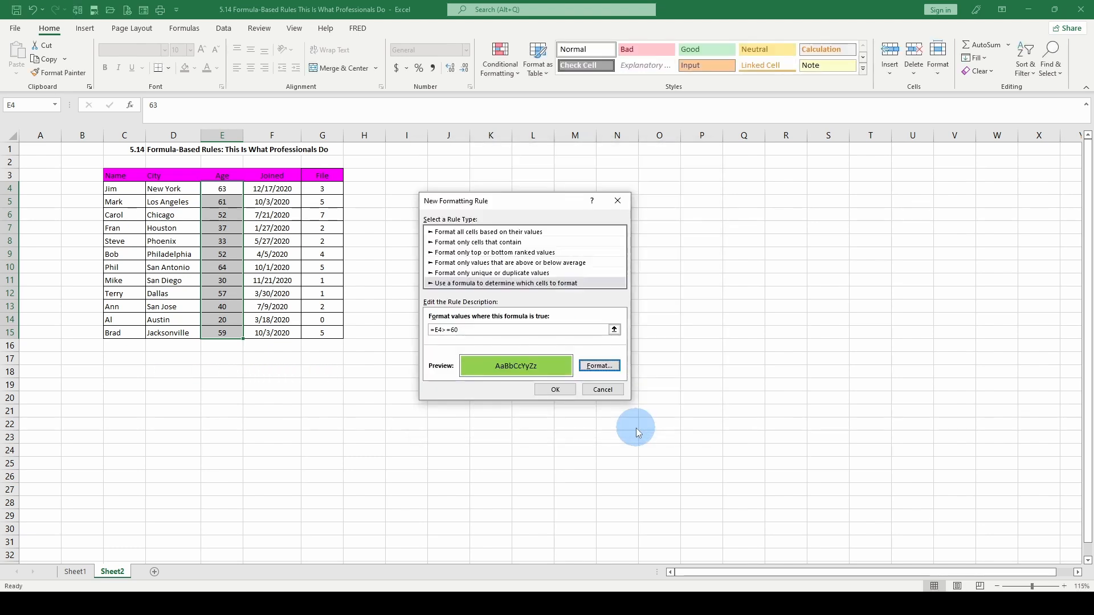
click(554, 390)
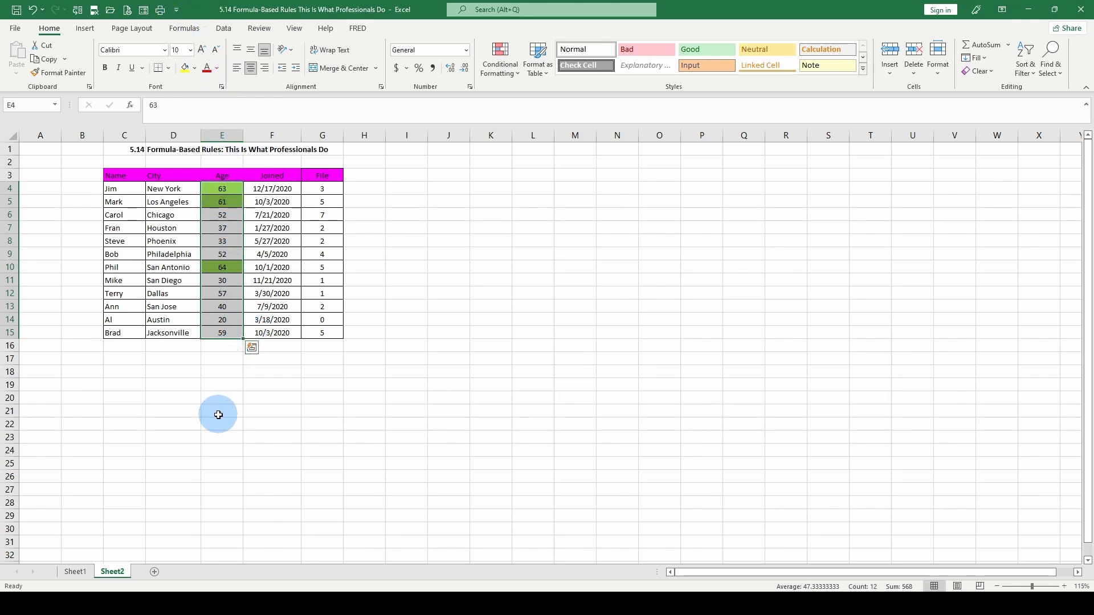
- Create another formula rule =E4<=59, using F4 to make E4 relative
click(504, 72)
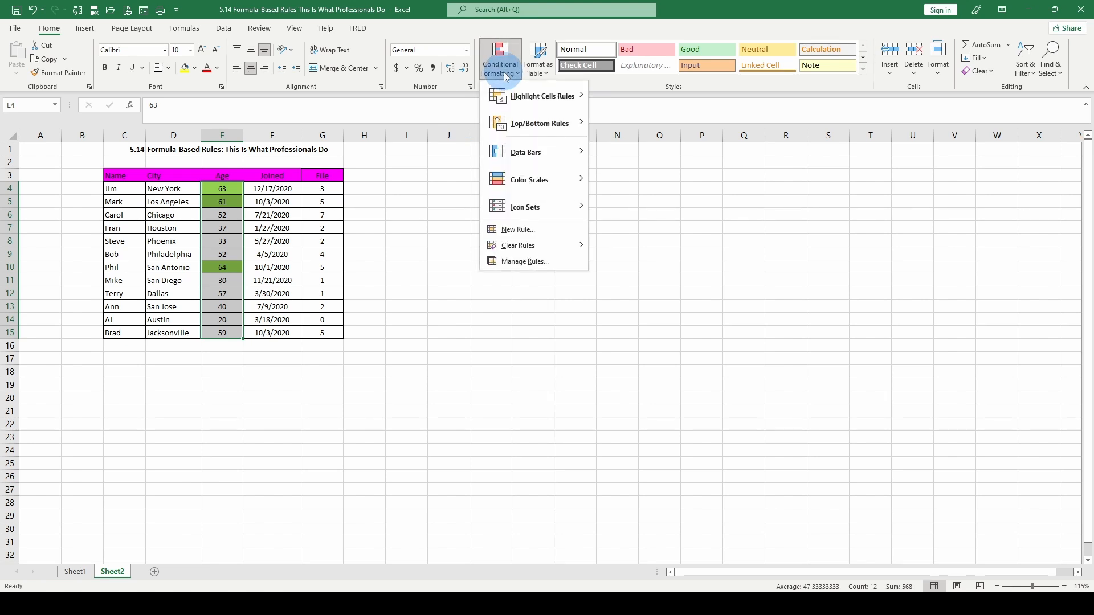
click(527, 230)
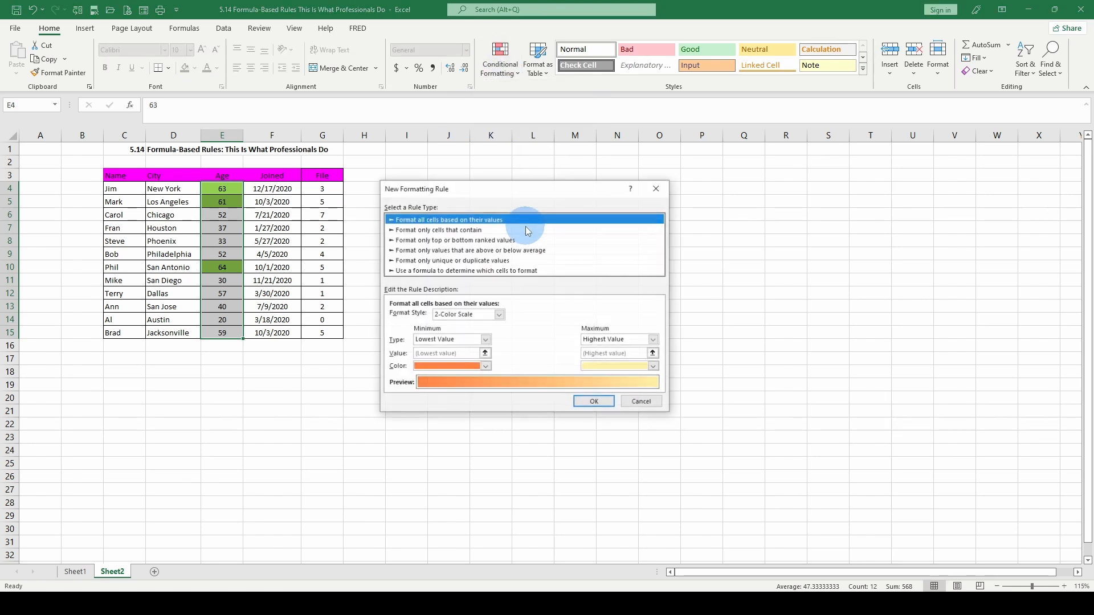
click(415, 273)
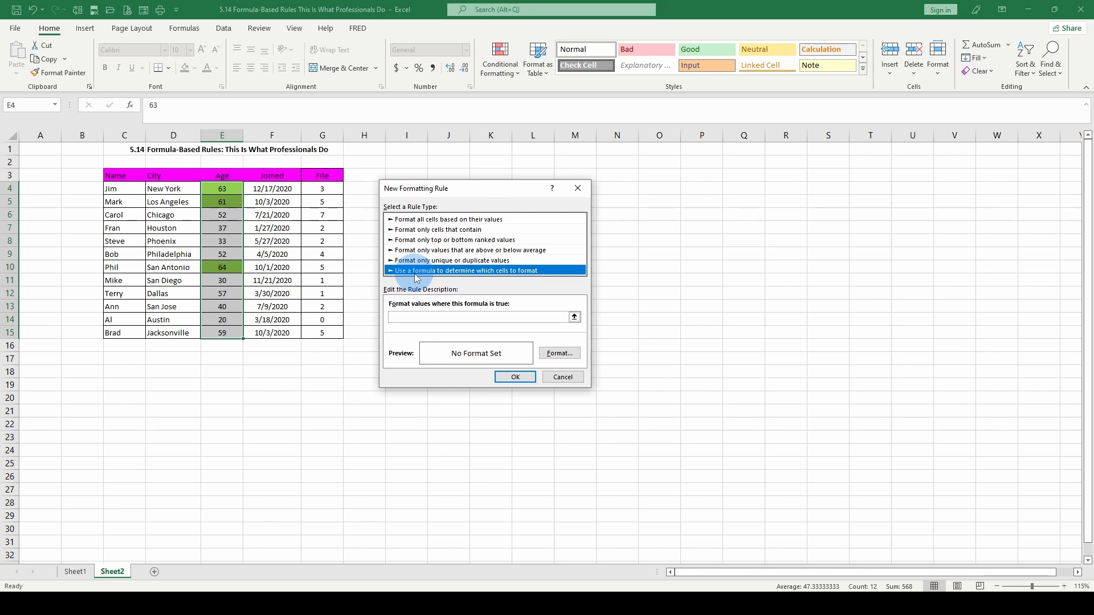
click(405, 320)
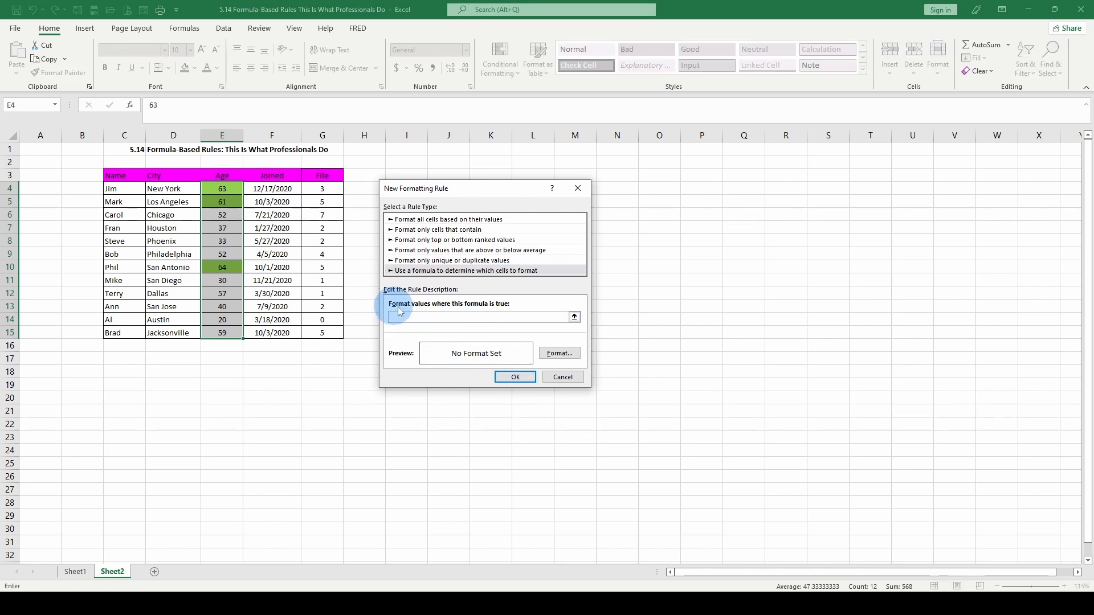
text(=)
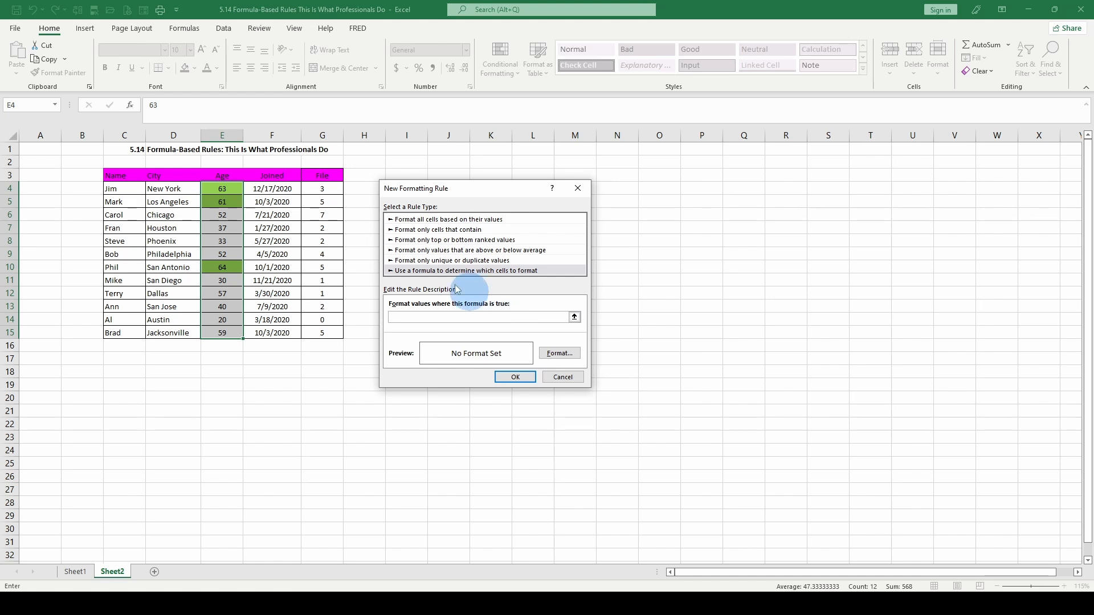
click(229, 189)
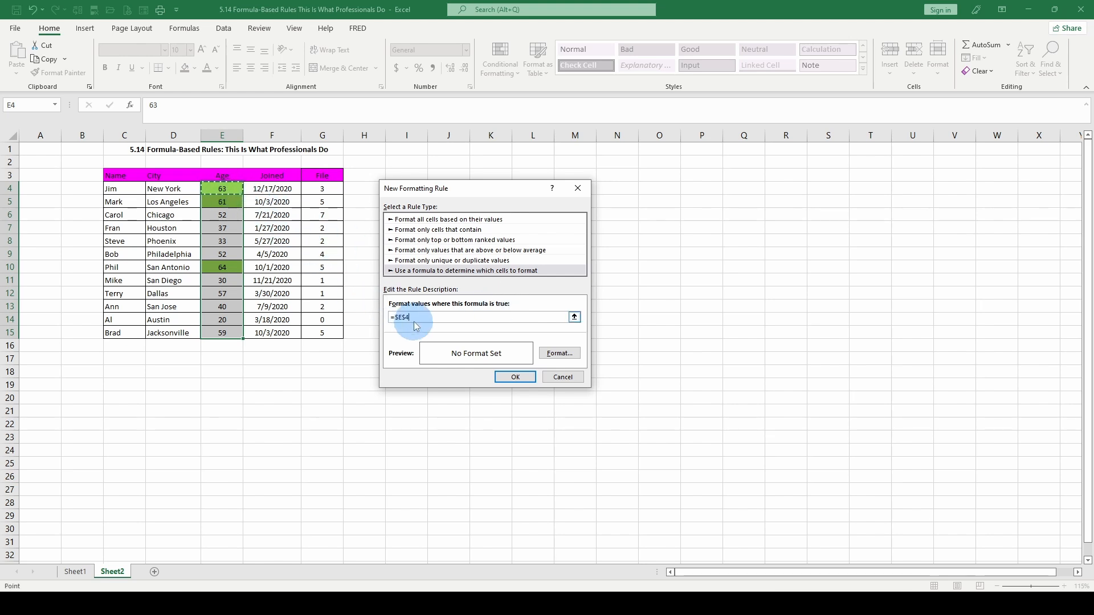
drag(413, 317, 391, 318)
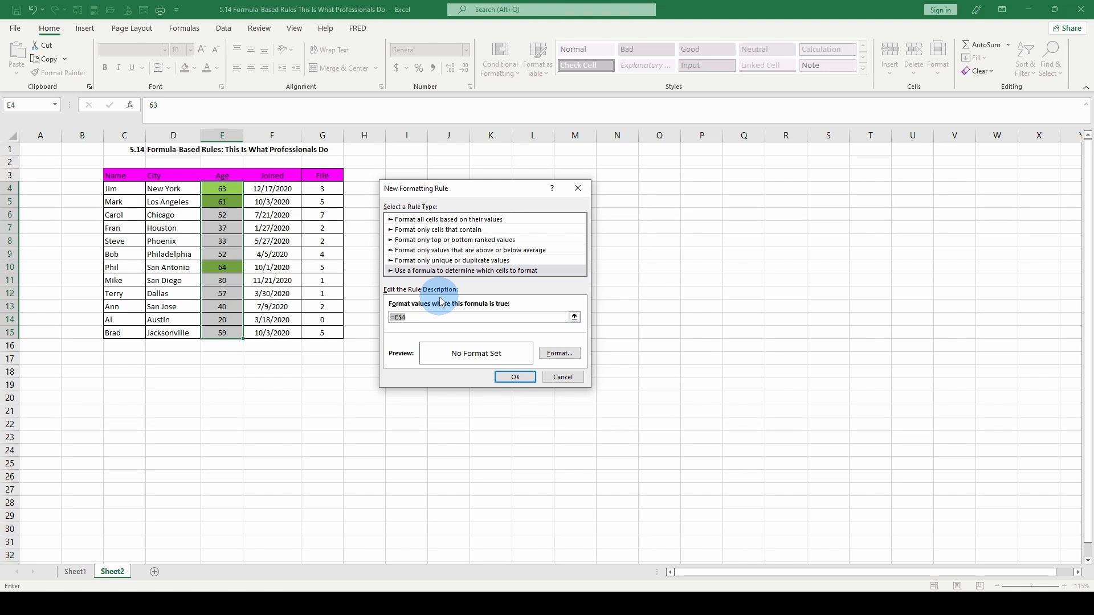
key(F4)
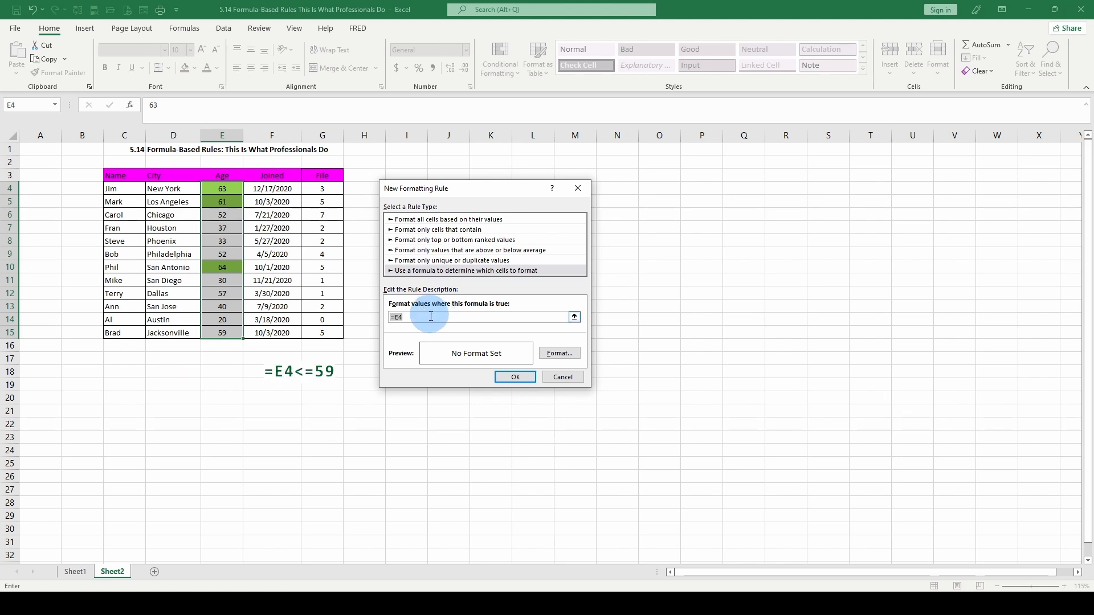
click(425, 317)
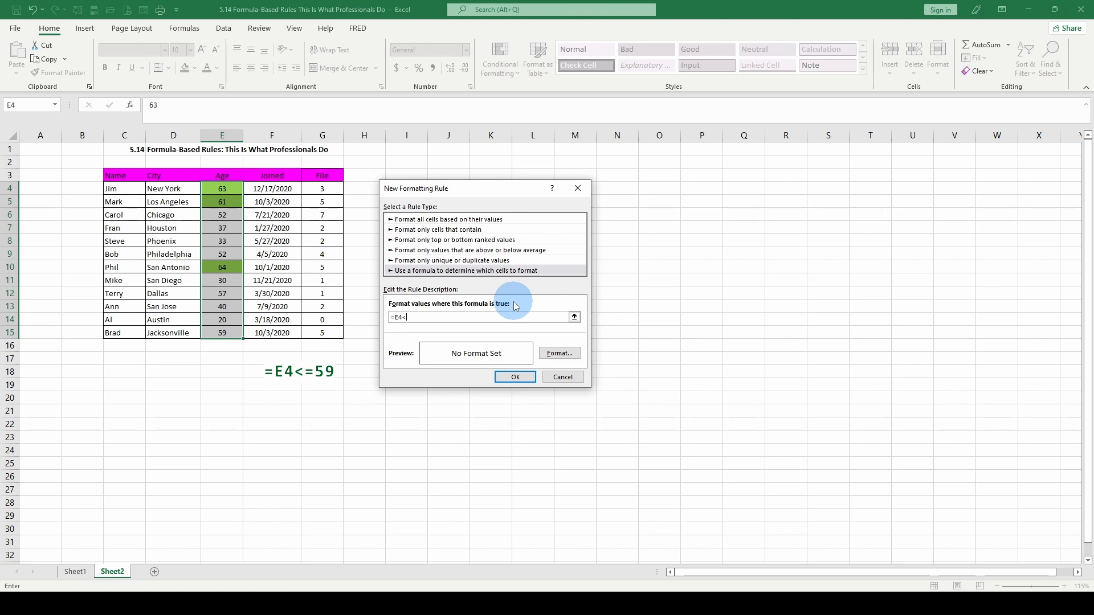
text(<=59)
- Set the rule's fill to blue and save it
click(560, 353)
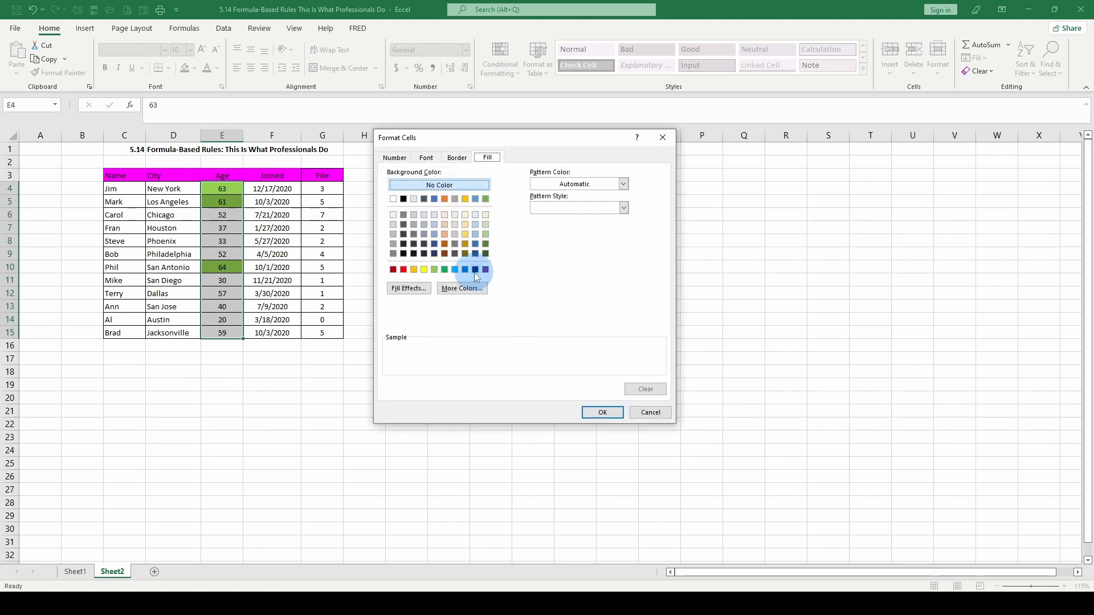
click(455, 267)
click(621, 414)
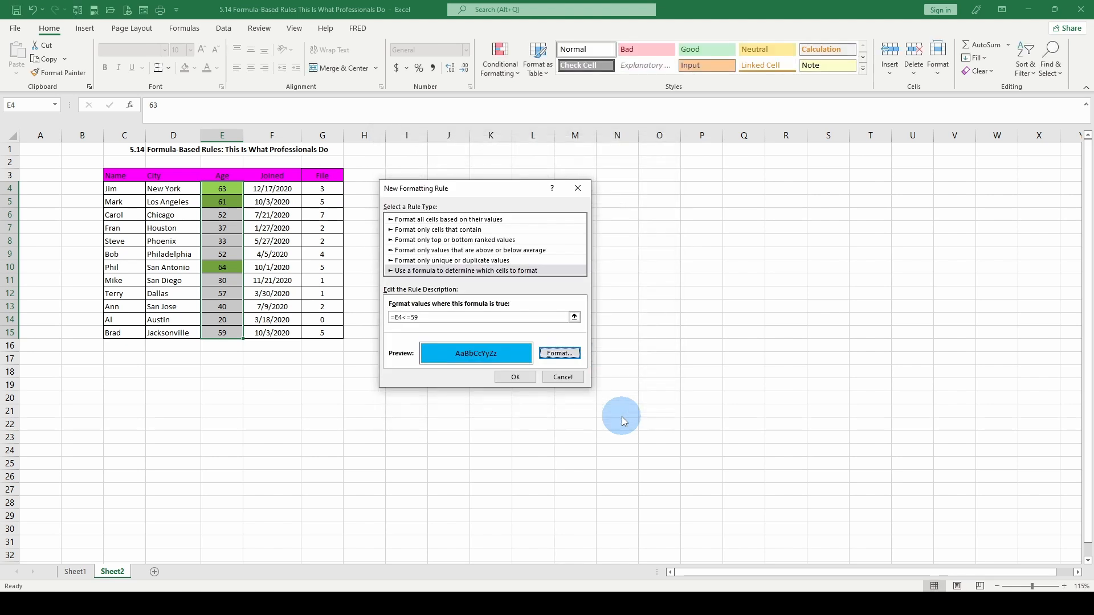
click(530, 379)
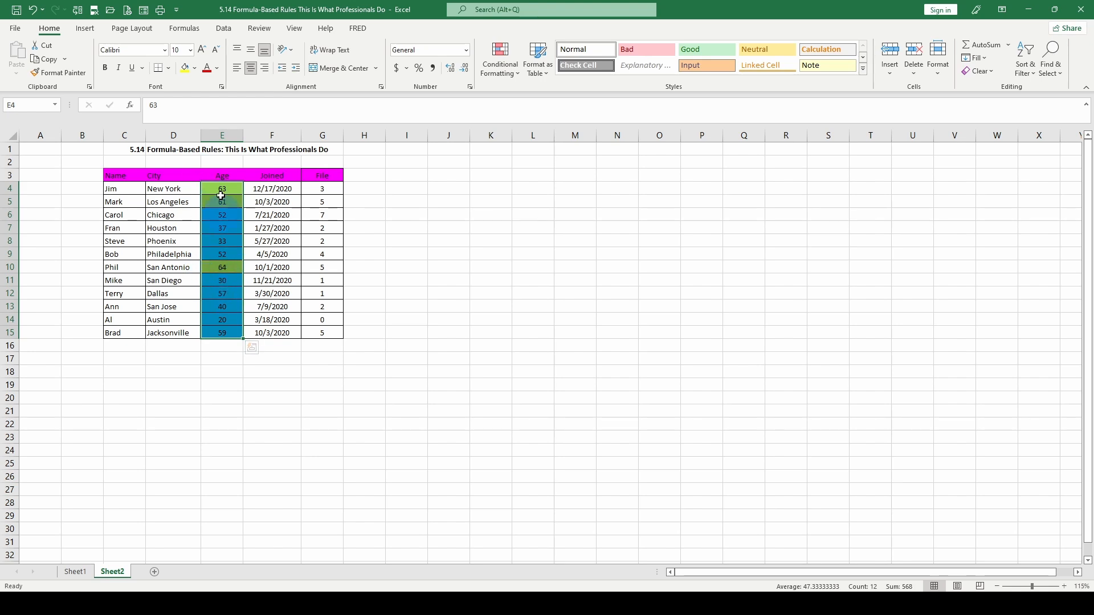
- Select the age-30 cell E11 and start a formula rule referencing E11
click(223, 280)
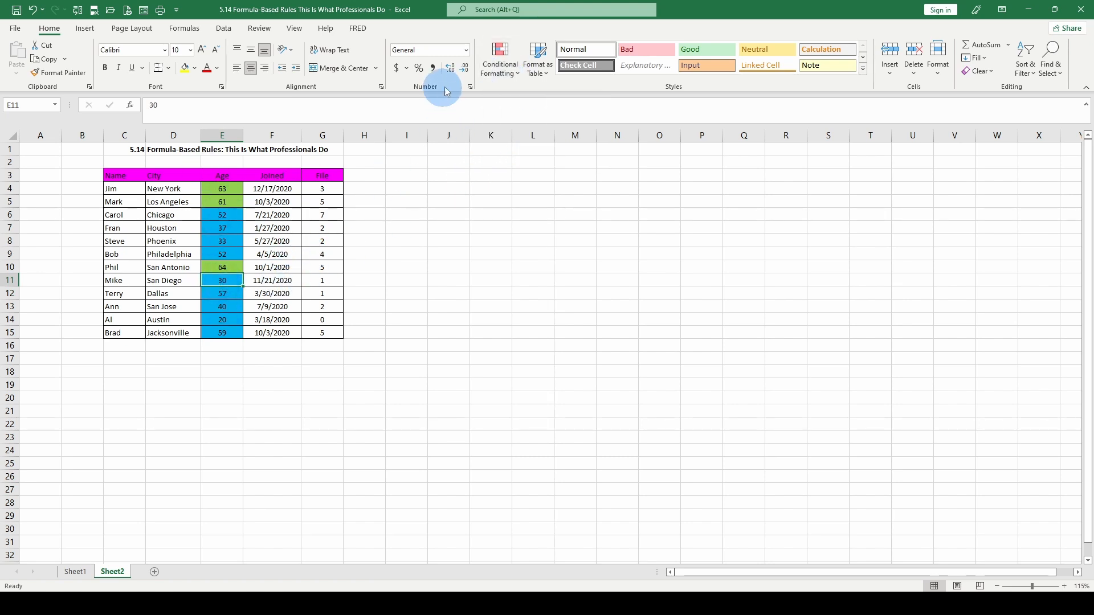
click(520, 77)
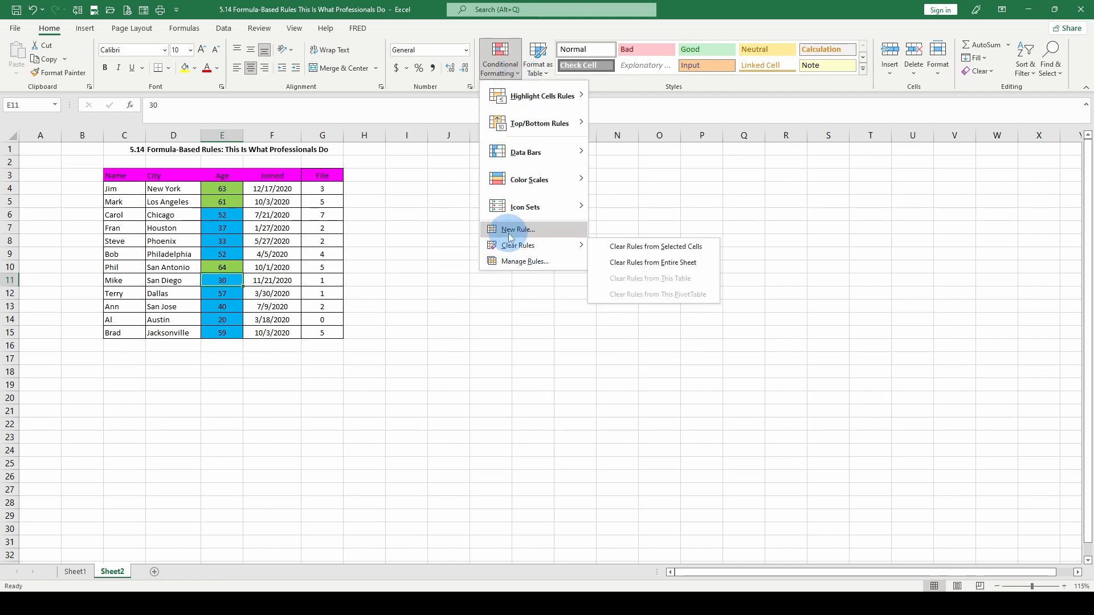
click(516, 229)
click(399, 258)
click(368, 304)
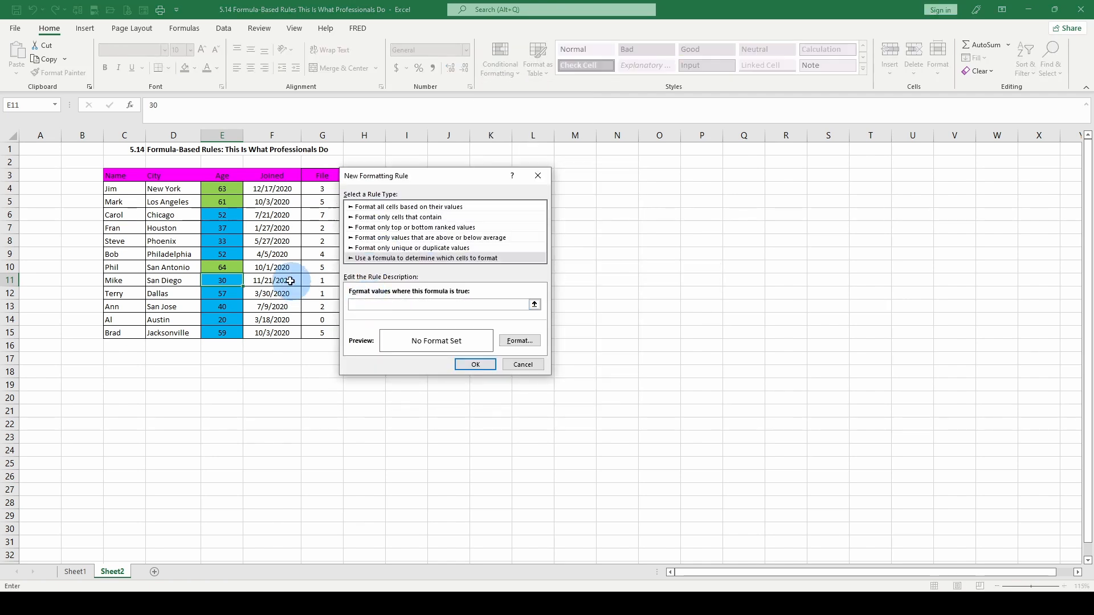
click(226, 281)
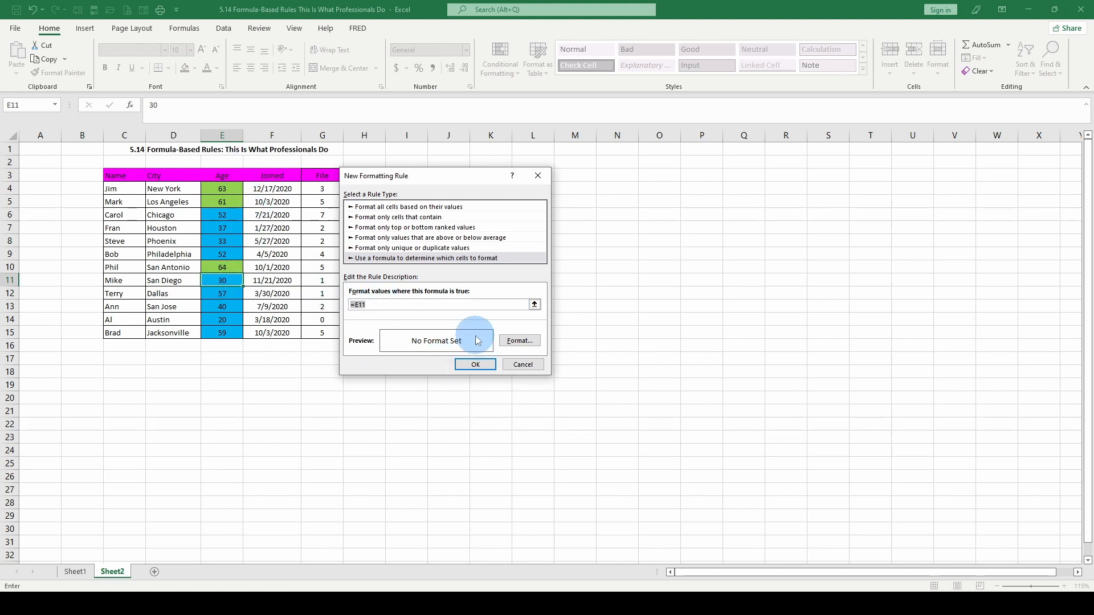
click(379, 306)
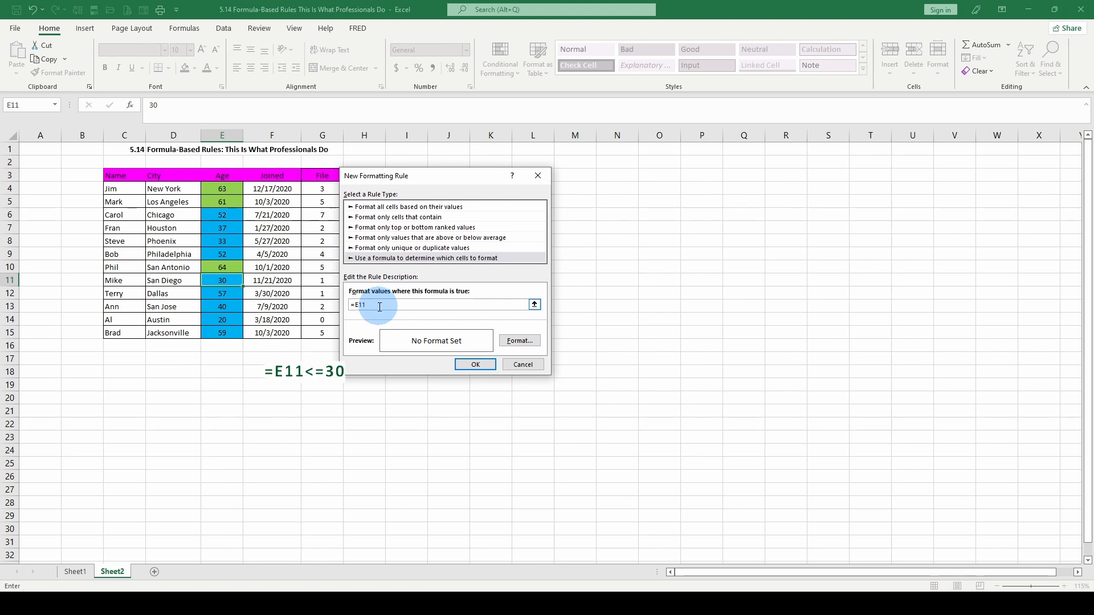
- Give the rule an orange fill and save it
click(518, 340)
click(373, 257)
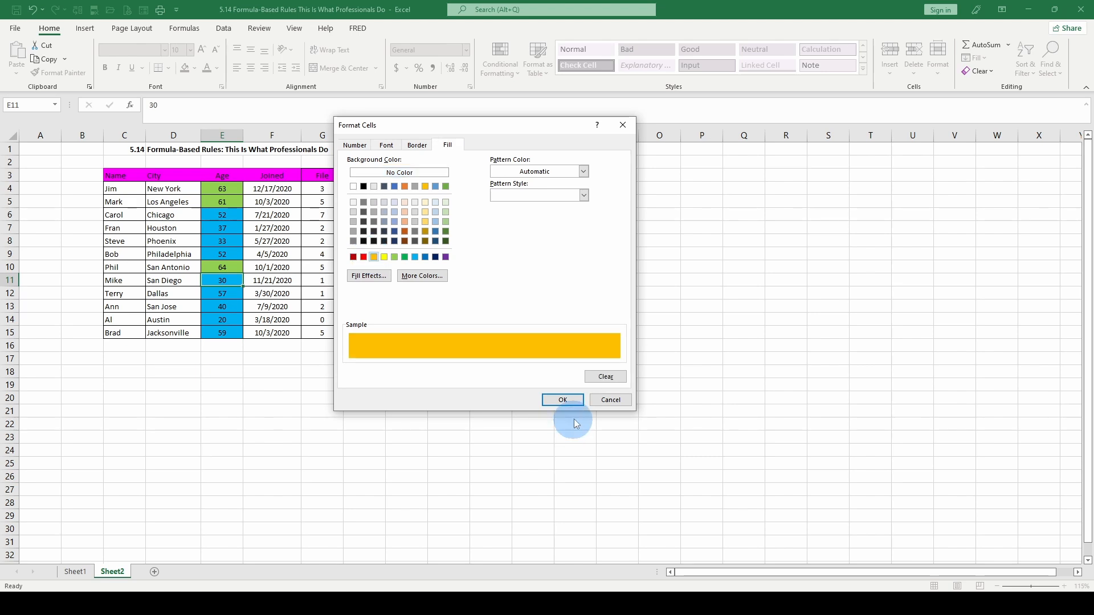
click(567, 401)
click(476, 365)
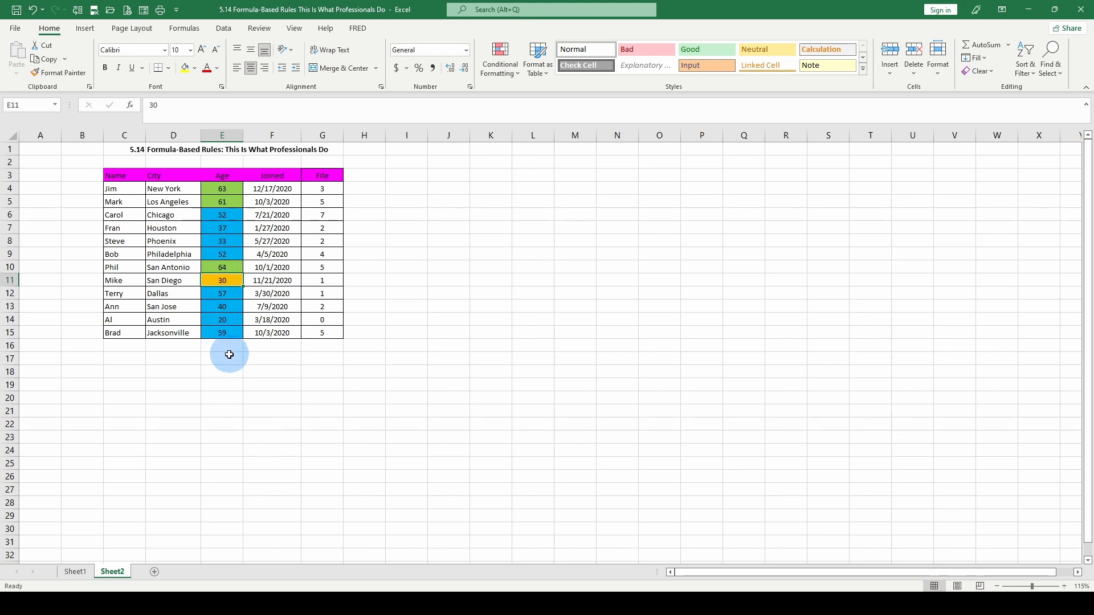
- Edit the orange rule's formula to =E11<=30
click(500, 66)
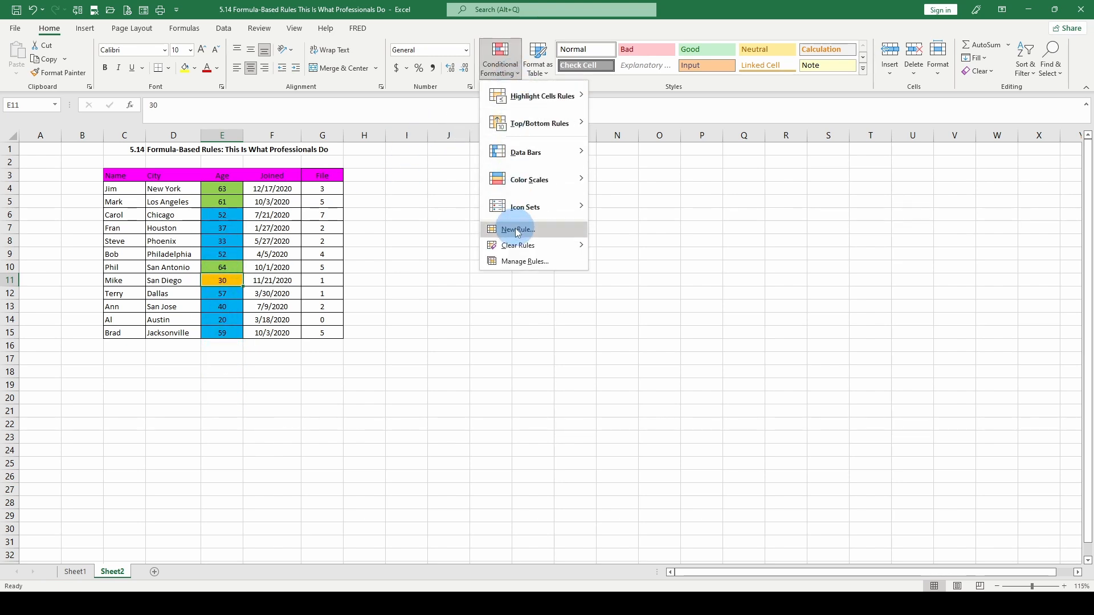
click(505, 261)
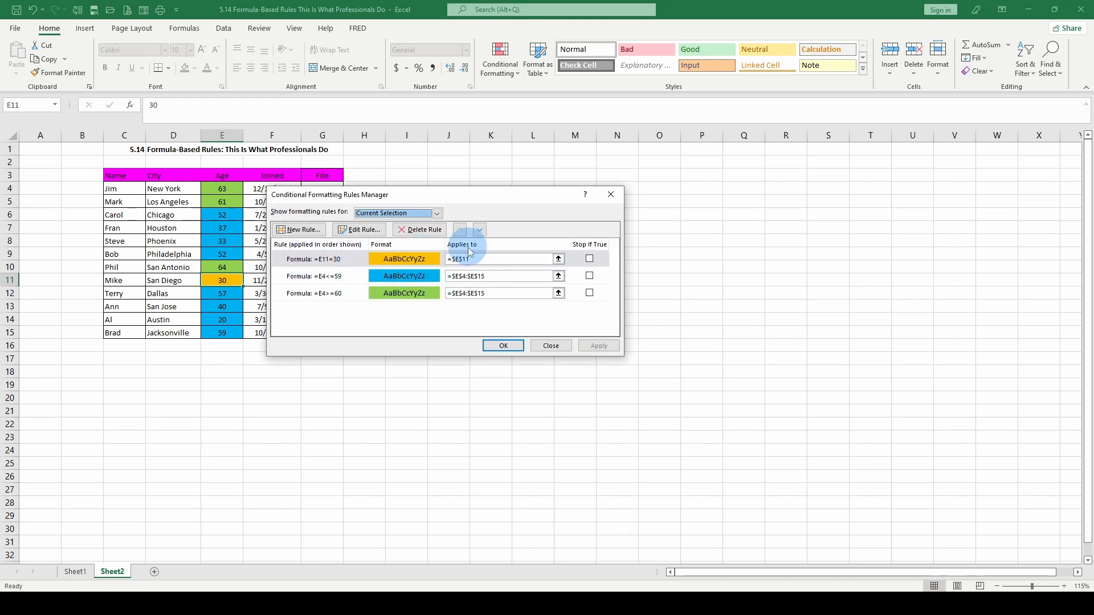
click(356, 231)
click(368, 304)
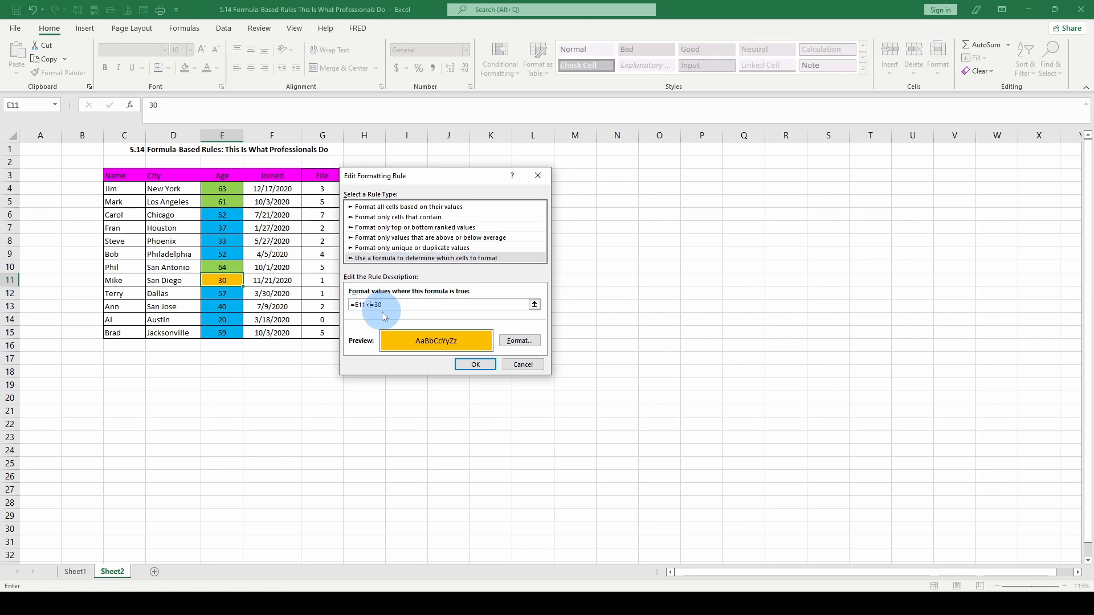
click(476, 365)
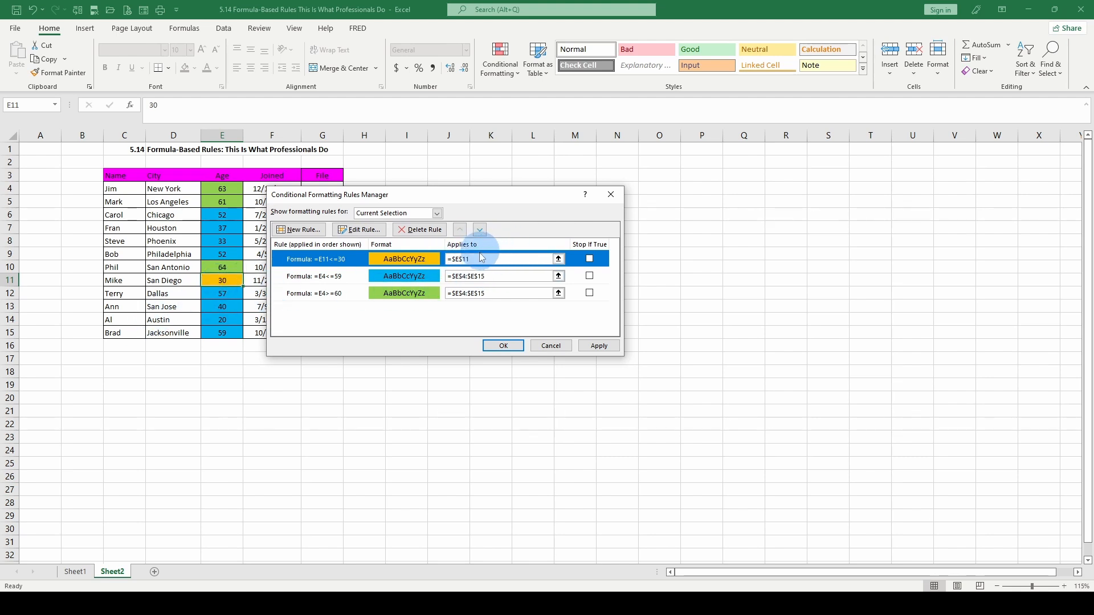
- Extend the orange rule to apply to $E$4:$E$15 and apply the changes
click(459, 258)
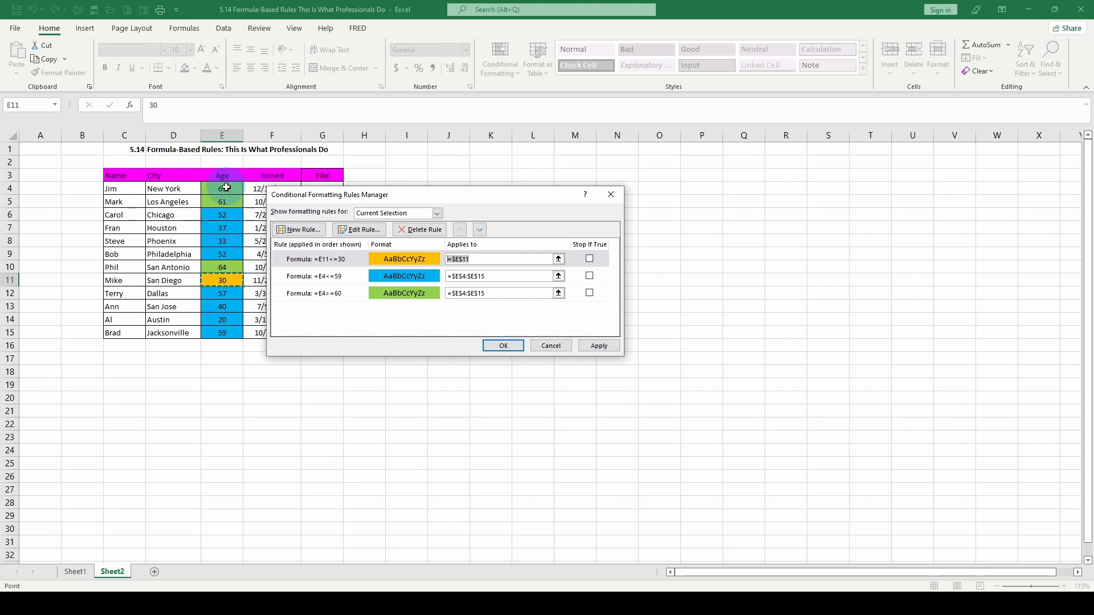
drag(226, 187, 226, 331)
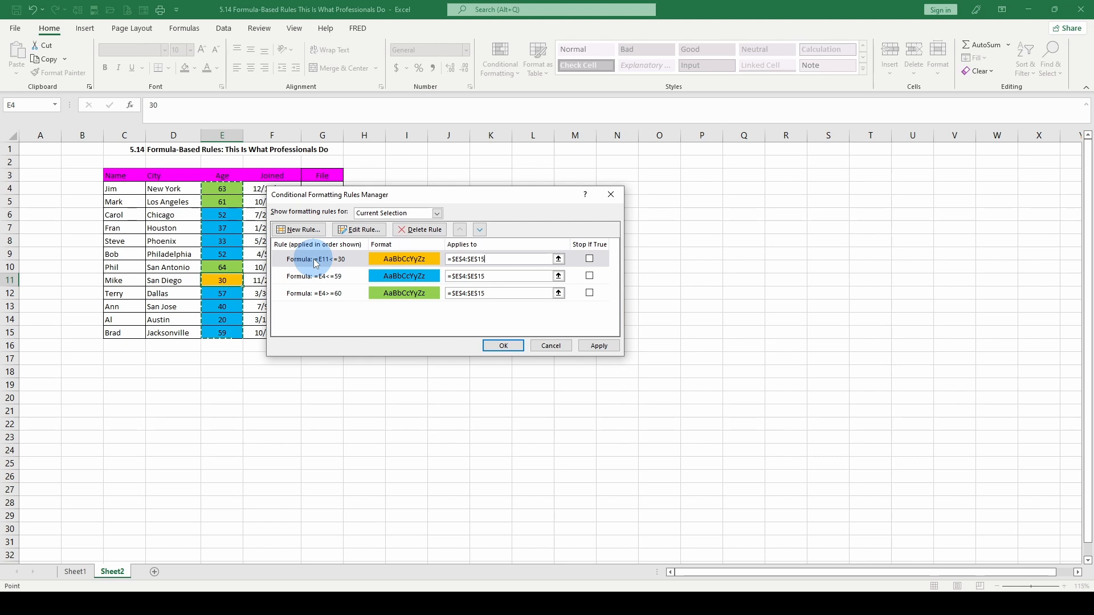
click(513, 352)
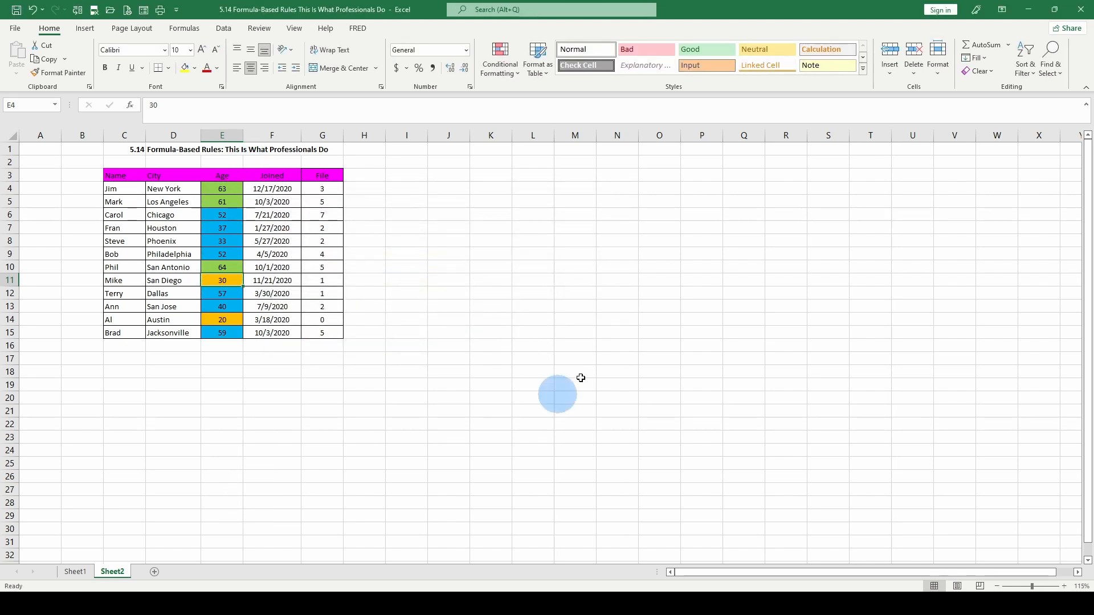